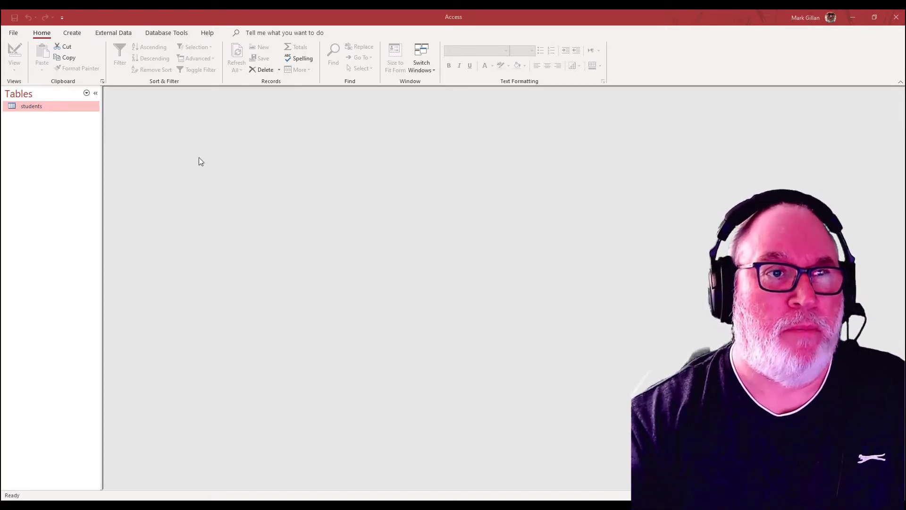
- Open the students table maximized and examine the data types and properties of its fields, from InitialEnrolment to MatriculationCardIssued, in Design view
{"action": "double_click", "coordinate": [12, 106]}
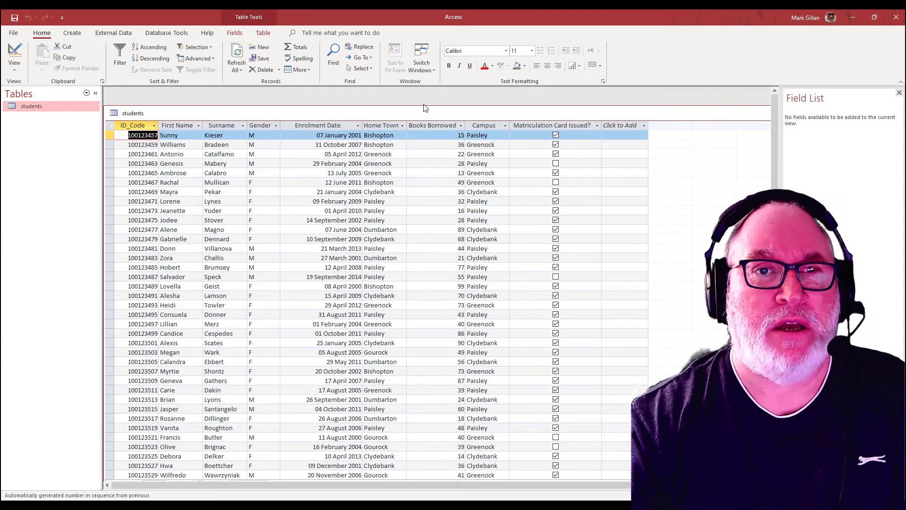
{"action": "double_click", "coordinate": [458, 112]}
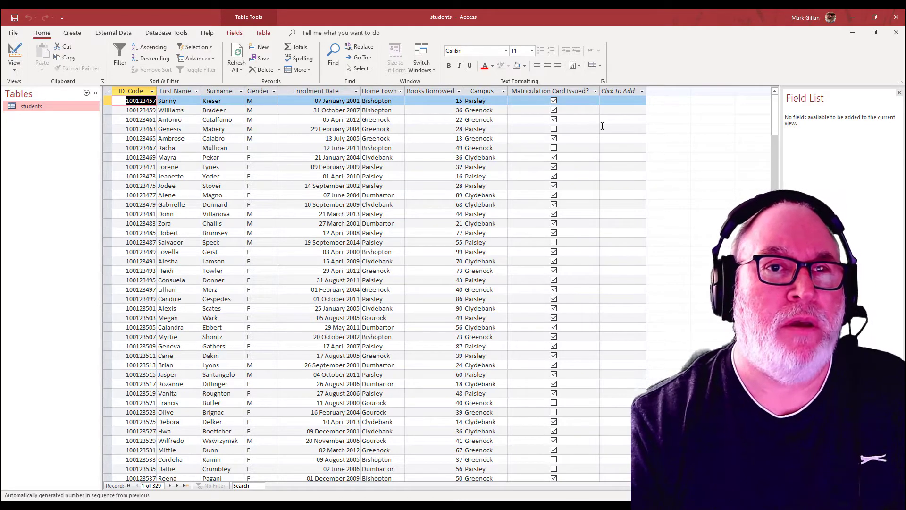
{"action": "left_click", "coordinate": [10, 49]}
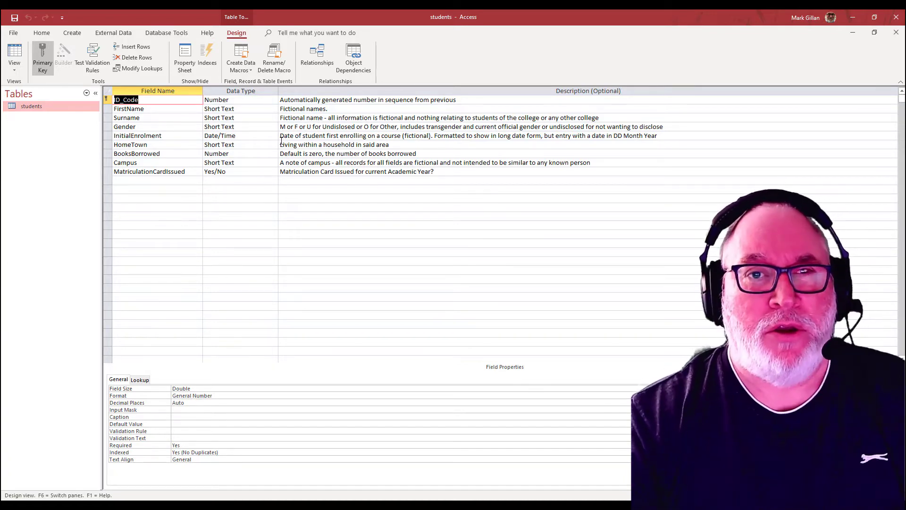
{"action": "left_click", "coordinate": [179, 136]}
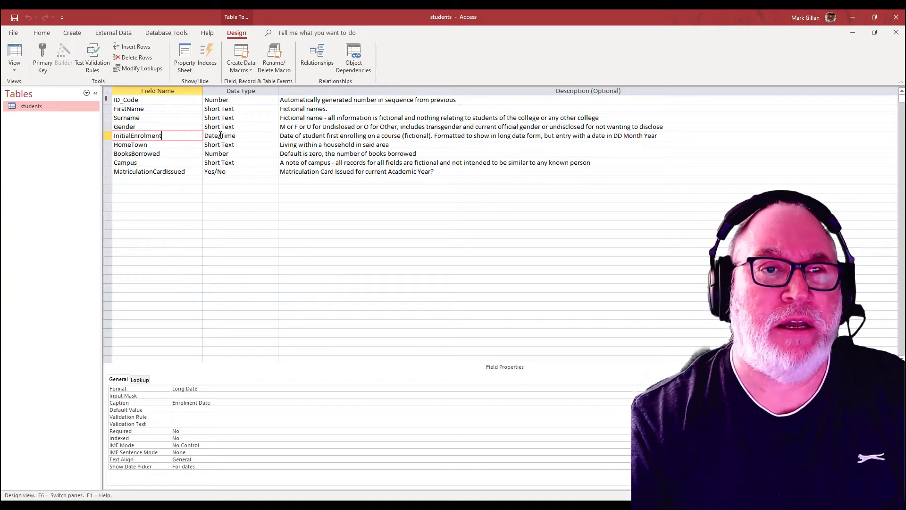
{"action": "left_click", "coordinate": [168, 146]}
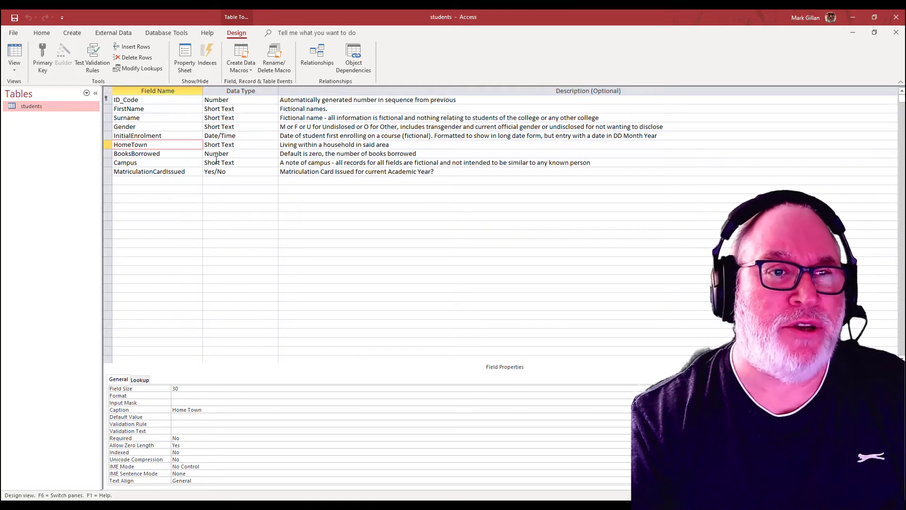
{"action": "left_click", "coordinate": [174, 155]}
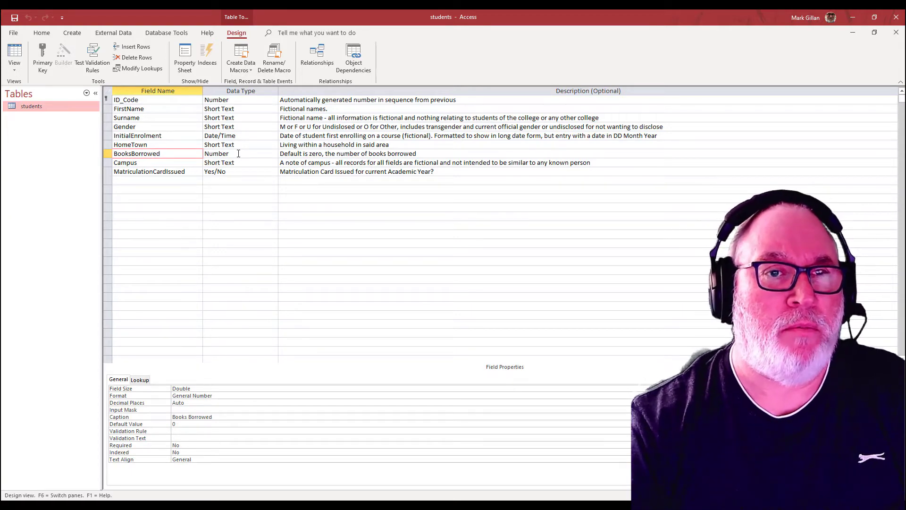
{"action": "left_click", "coordinate": [171, 162]}
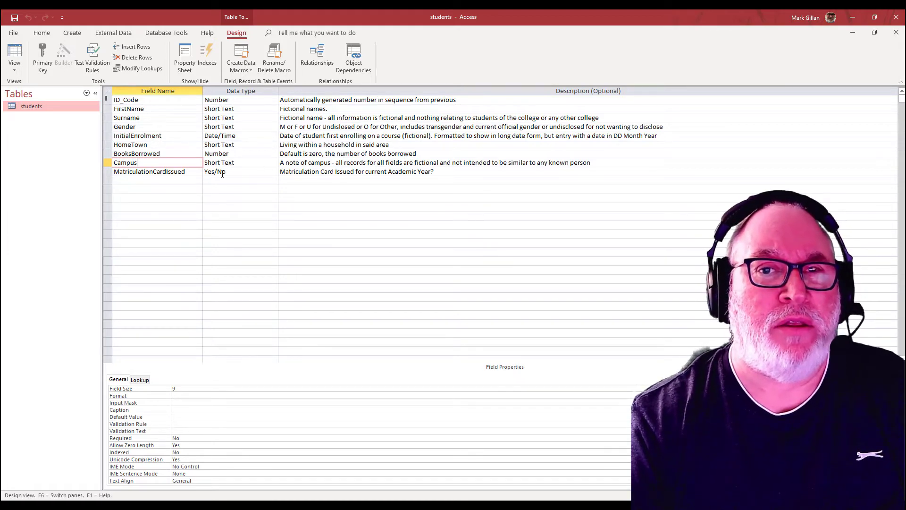
{"action": "left_click", "coordinate": [193, 172]}
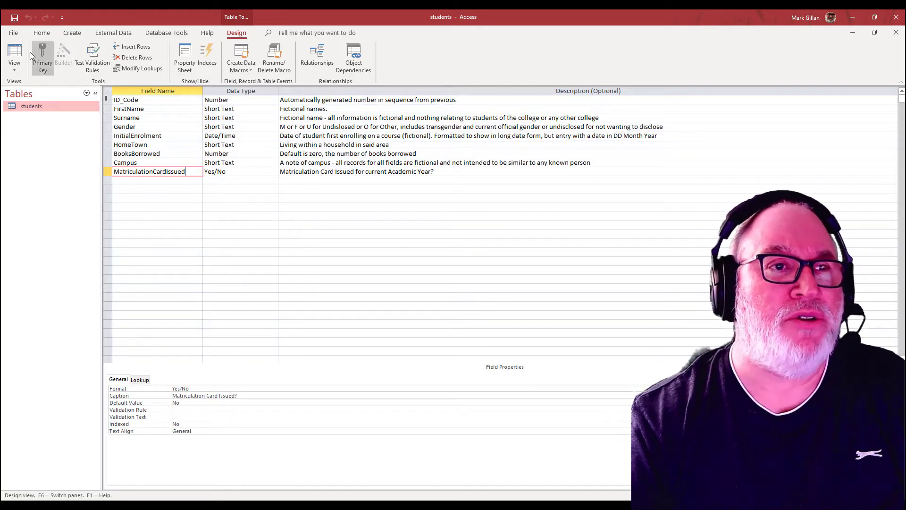
{"action": "left_click", "coordinate": [15, 53]}
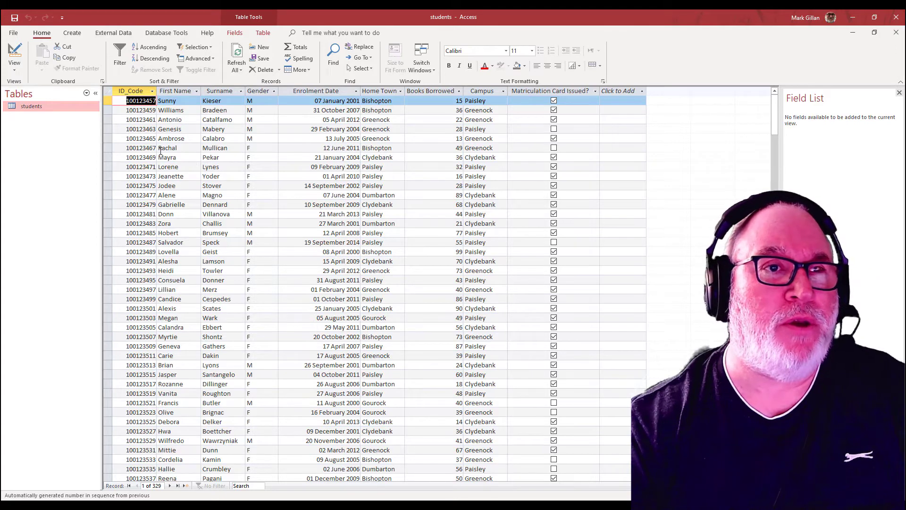
- Create a new query in Design view, add the students table, and enlarge its field list to show every field
{"action": "left_click", "coordinate": [72, 34]}
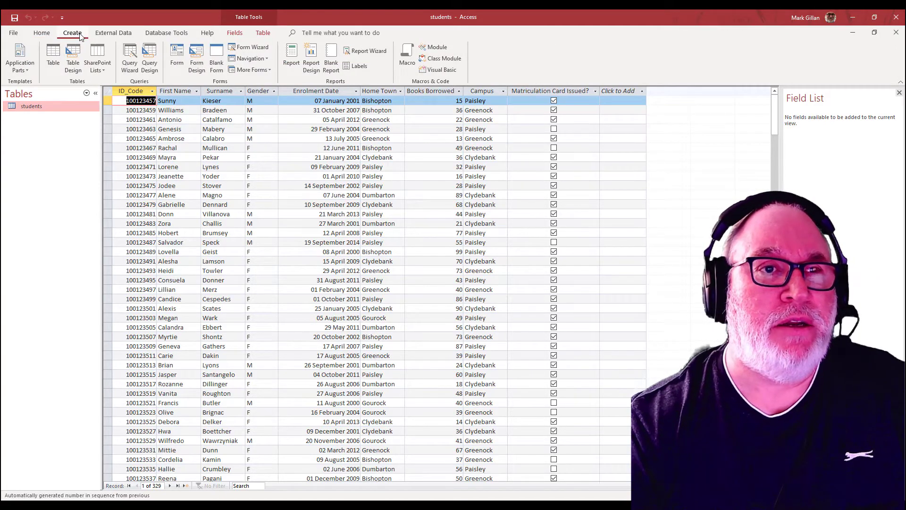
{"action": "left_click", "coordinate": [150, 66]}
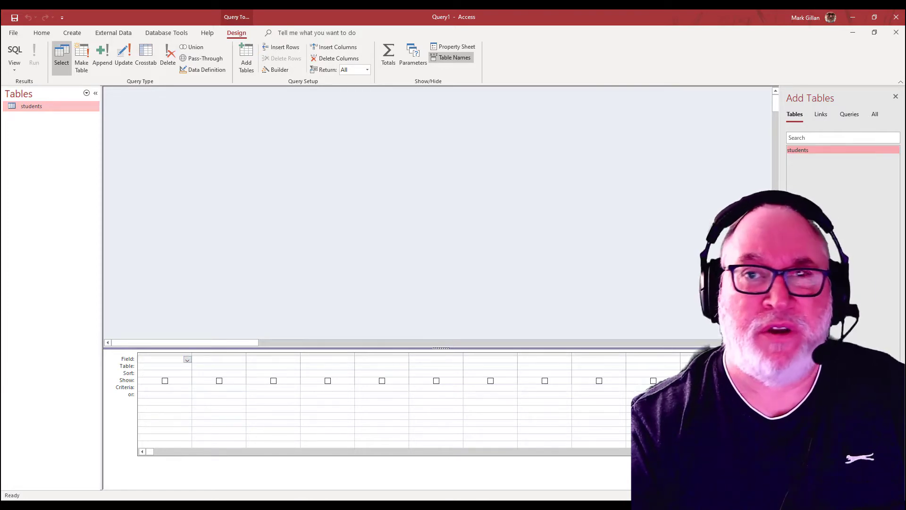
{"action": "double_click", "coordinate": [800, 149]}
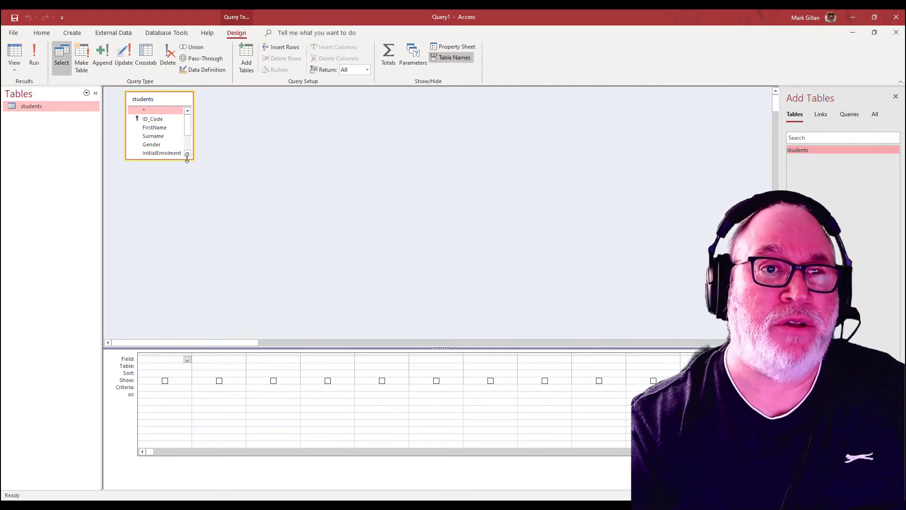
{"action": "left_click_drag", "start_coordinate": [188, 159], "coordinate": [213, 175]}
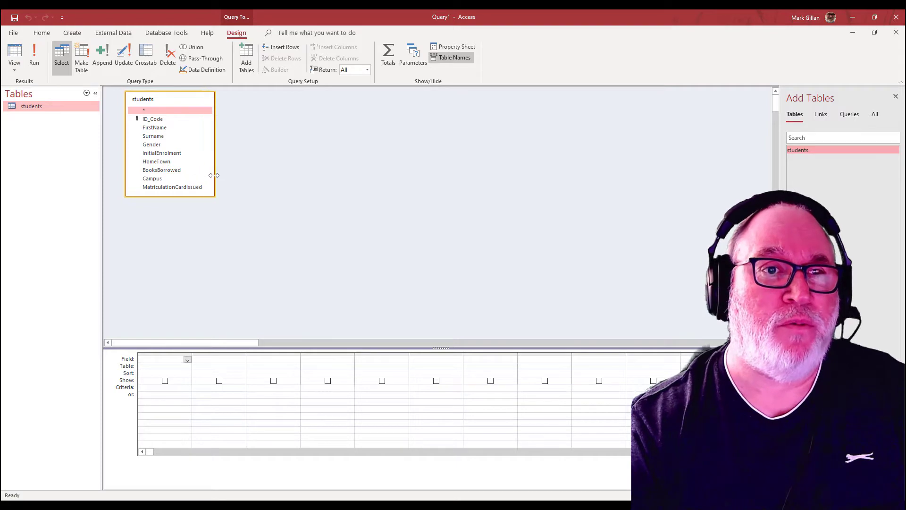
- Add the FirstName, Surname, Gender, InitialEnrolment and BooksBorrowed fields to the query grid
{"action": "double_click", "coordinate": [156, 128]}
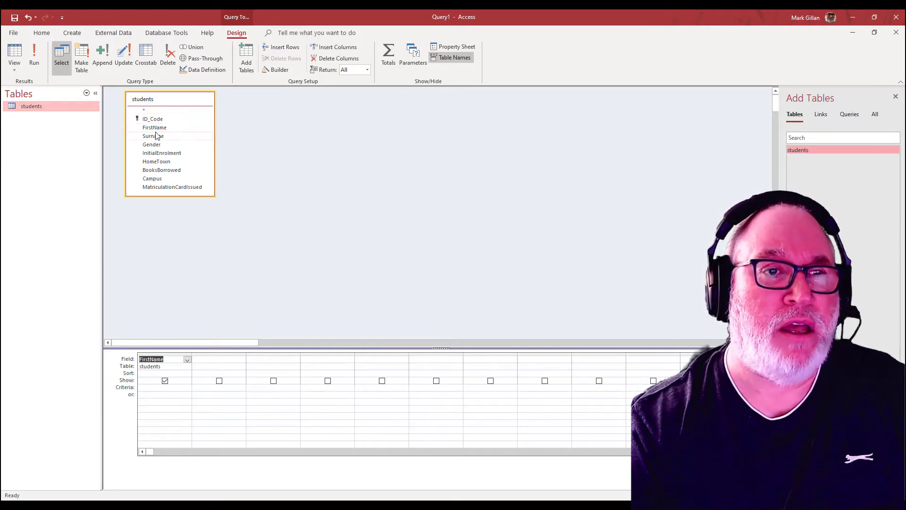
{"action": "left_click_drag", "start_coordinate": [155, 137], "coordinate": [220, 362]}
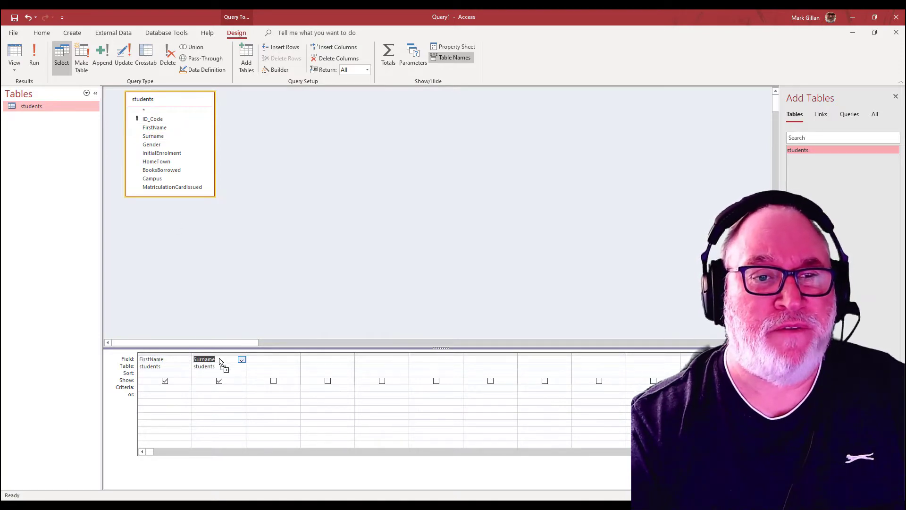
{"action": "left_click", "coordinate": [287, 360]}
{"action": "left_click", "coordinate": [296, 360]}
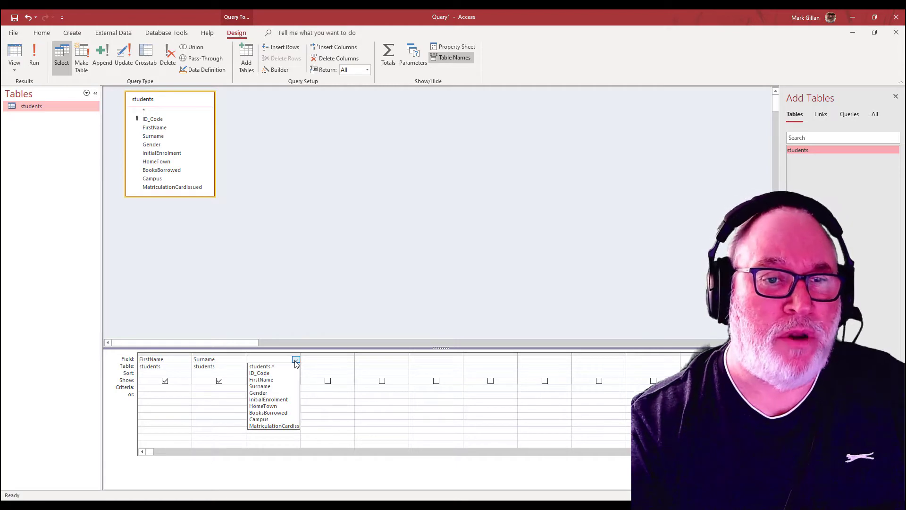
{"action": "left_click", "coordinate": [289, 393]}
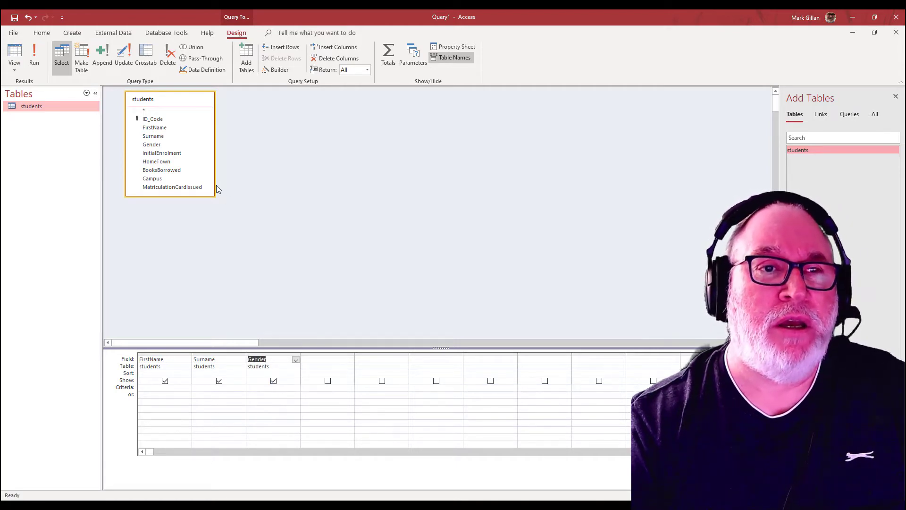
{"action": "double_click", "coordinate": [159, 154]}
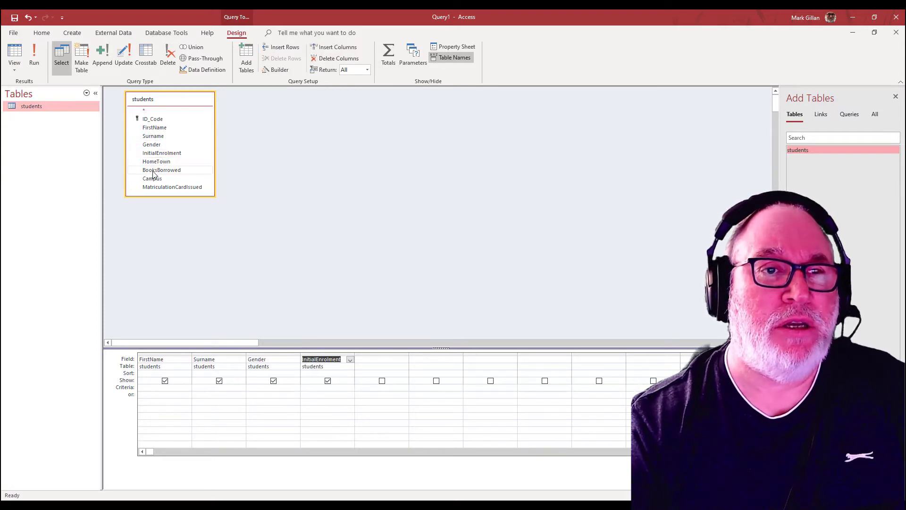
{"action": "double_click", "coordinate": [156, 170]}
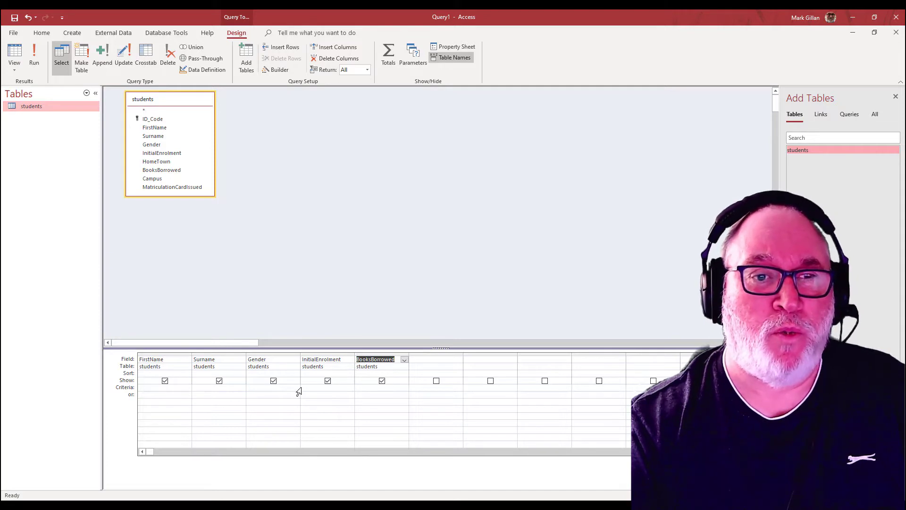
- Set the criteria to F for Gender, >1/1/2010 for InitialEnrolment and >50 for BooksBorrowed, and check the query's results
{"action": "left_click", "coordinate": [264, 387]}
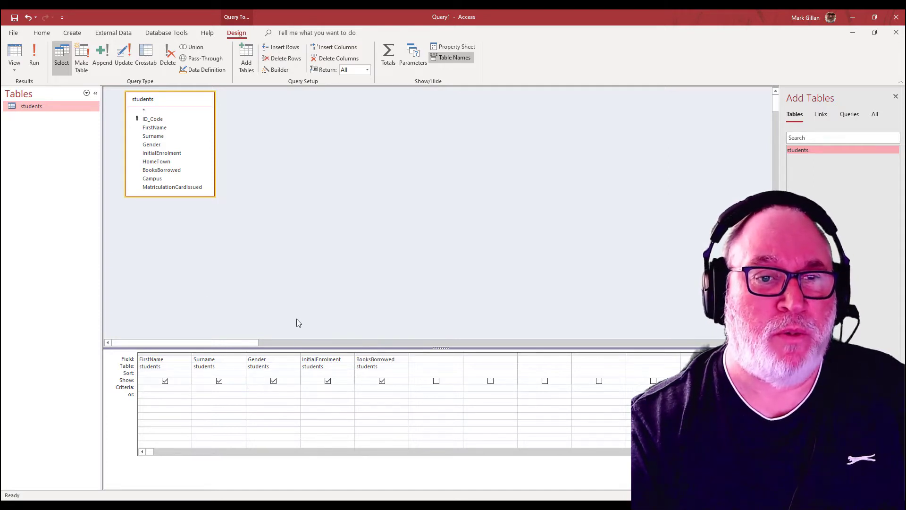
{"action": "type", "text": "F"}
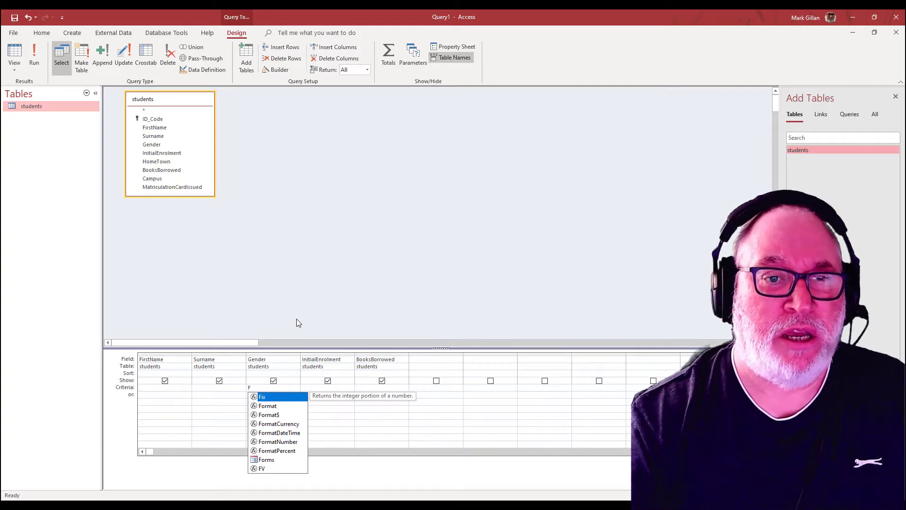
{"action": "left_click", "coordinate": [345, 387]}
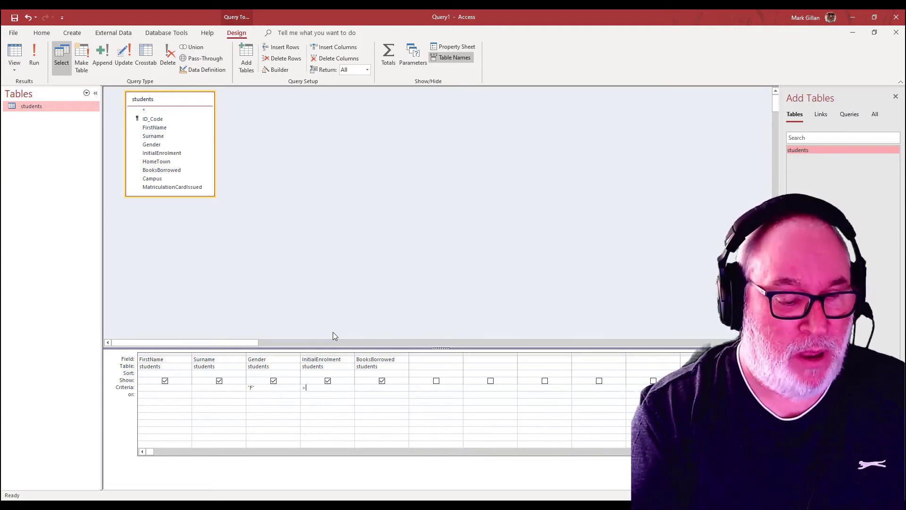
{"action": "type", "text": "/1/"}
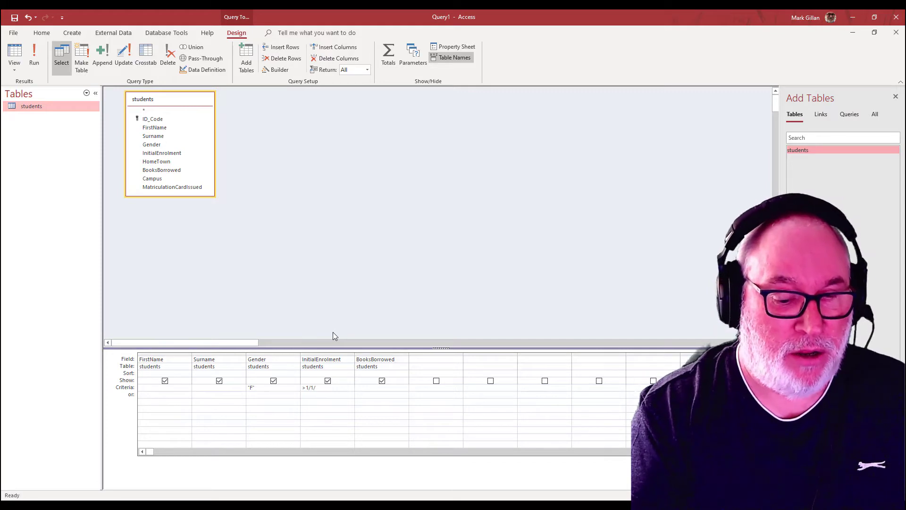
{"action": "type", "text": "2010"}
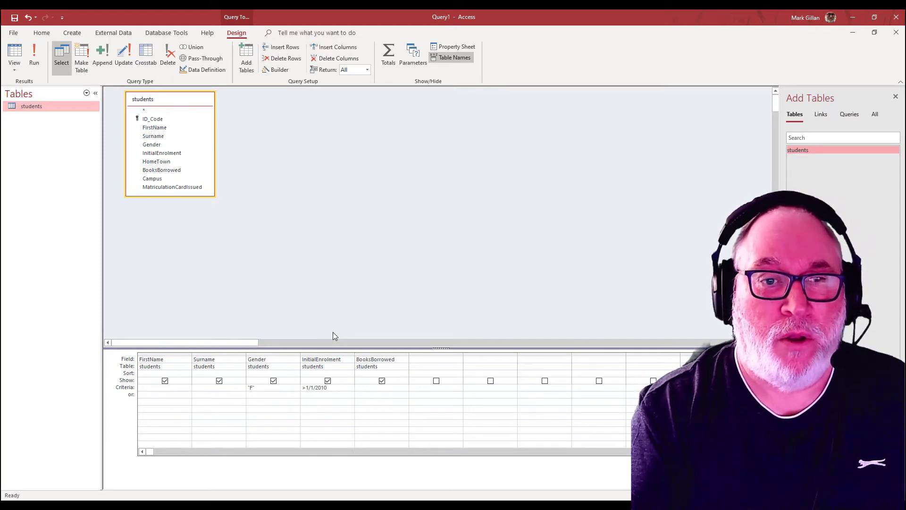
{"action": "key", "text": "Tab"}
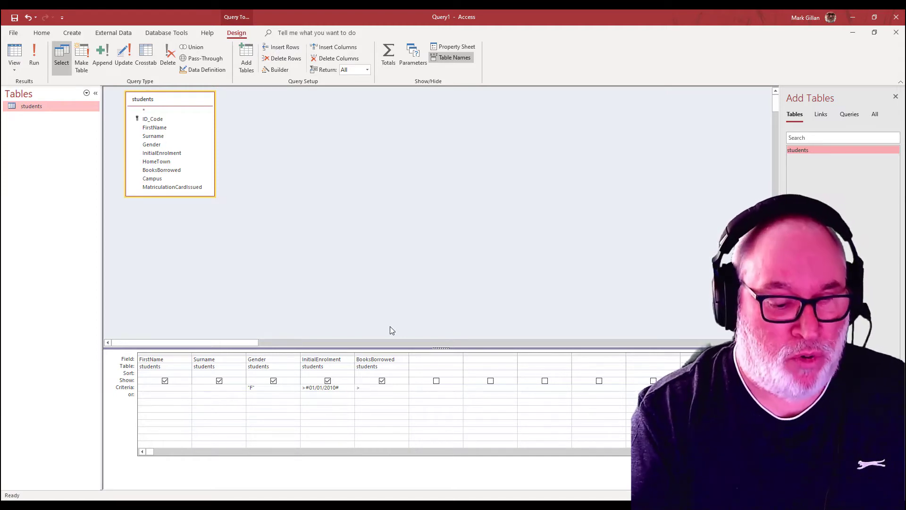
{"action": "type", "text": "50"}
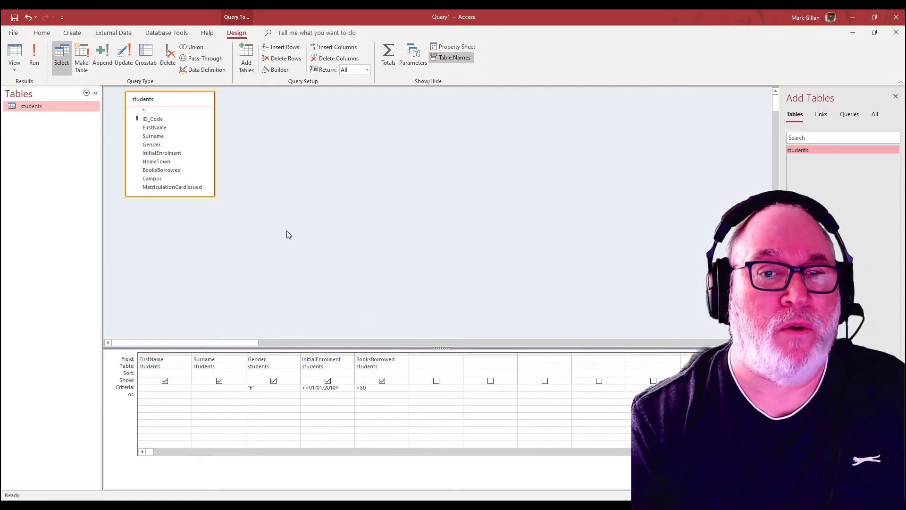
{"action": "left_click", "coordinate": [13, 52]}
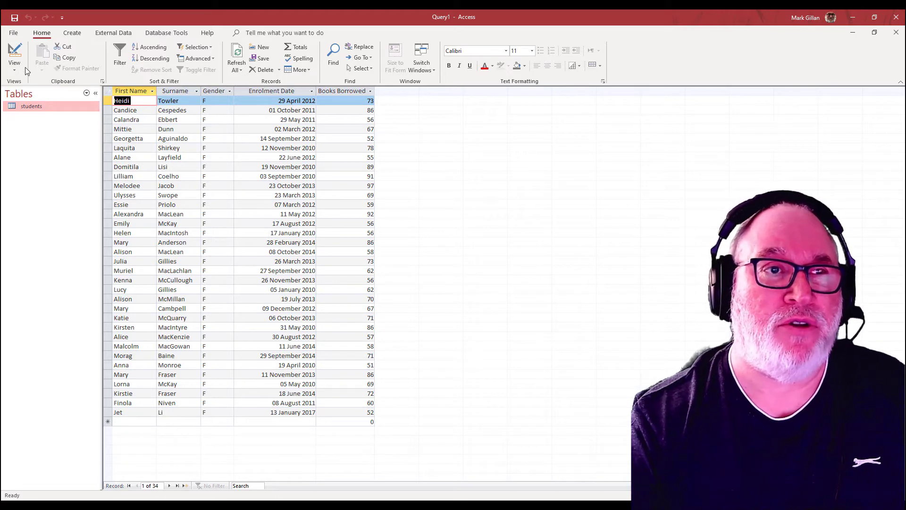
{"action": "left_click", "coordinate": [14, 50]}
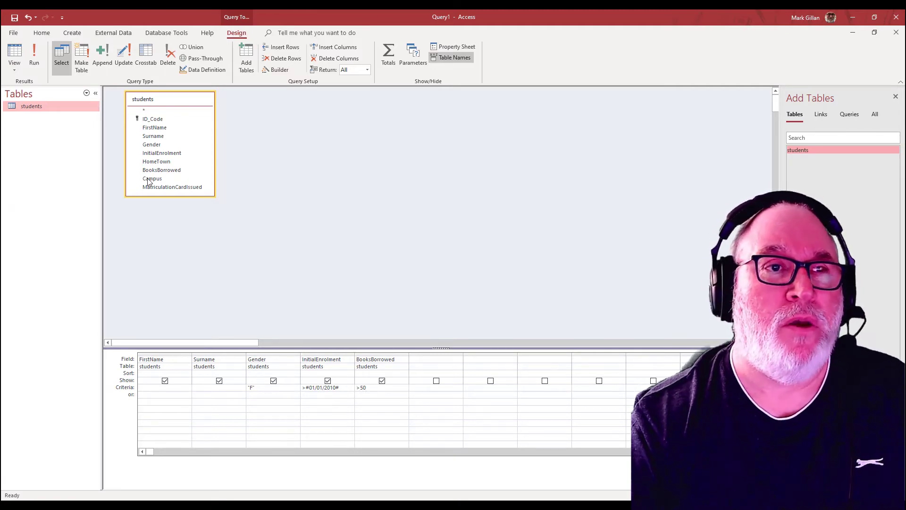
- Save the query as Female_After2010_morethan50books
{"action": "left_click", "coordinate": [15, 17]}
{"action": "left_click_drag", "start_coordinate": [435, 162], "coordinate": [281, 151]}
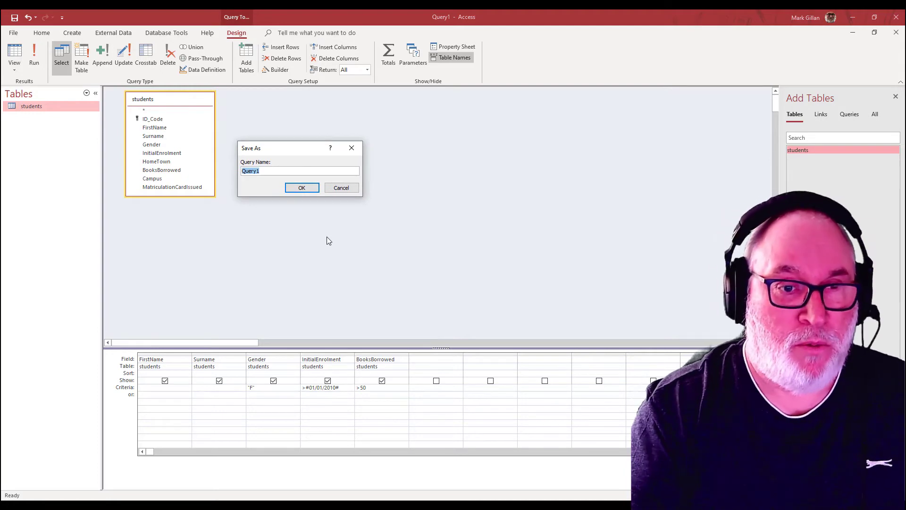
{"action": "type", "text": "F"}
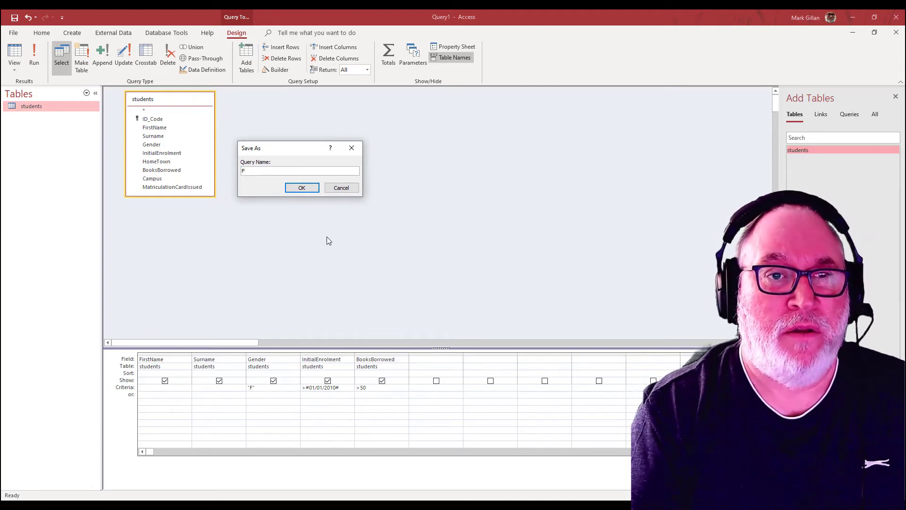
{"action": "type", "text": "emale_"}
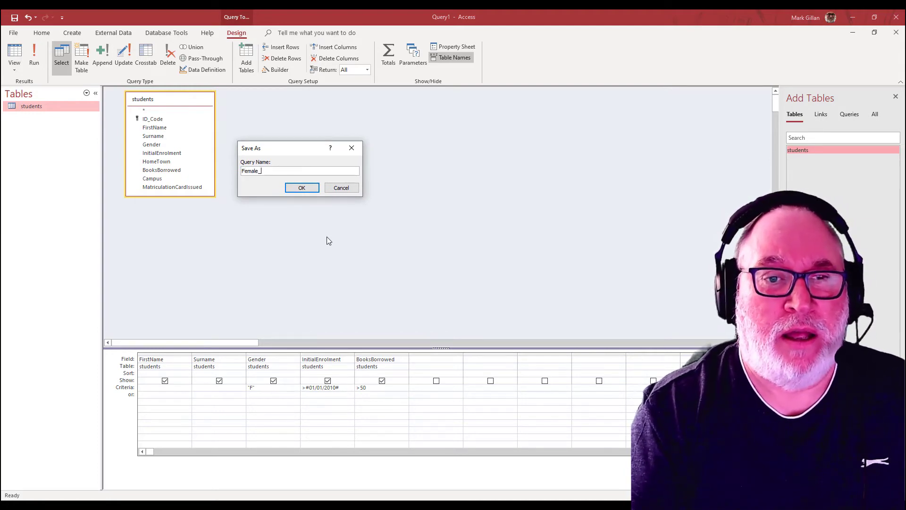
{"action": "type", "text": "Aft"}
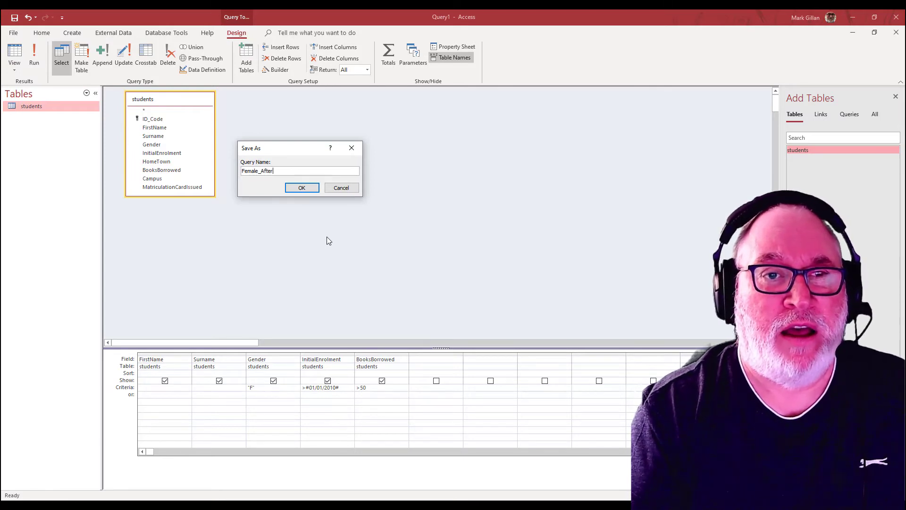
{"action": "type", "text": "er2020"}
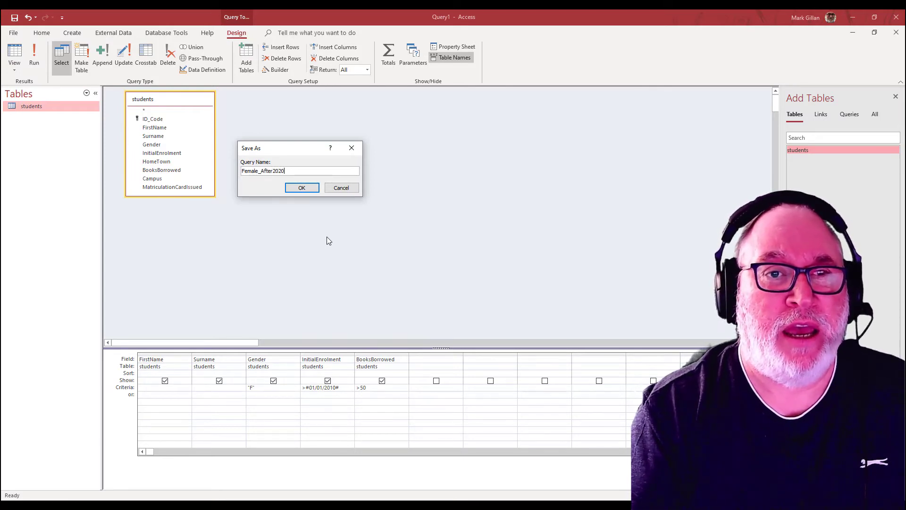
{"action": "key", "text": "BackSpace"}
{"action": "key", "text": "BackSpace"}
{"action": "type", "text": "10_"}
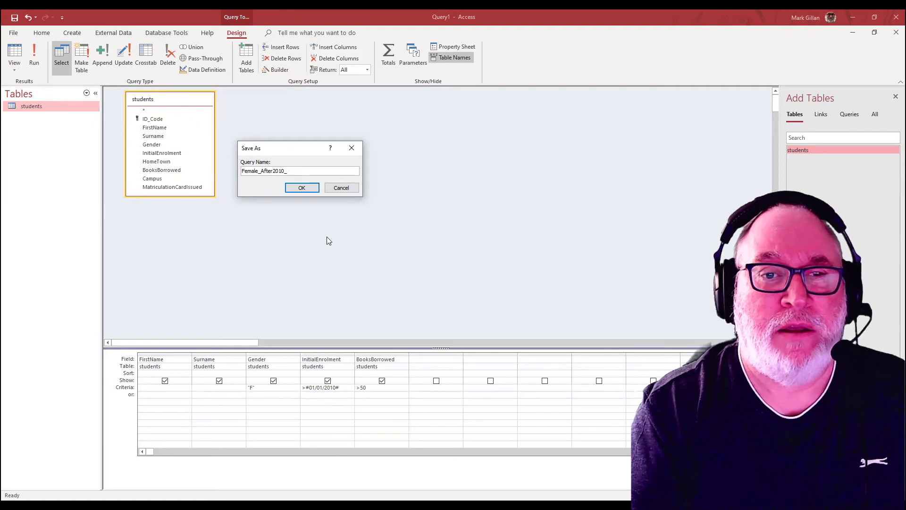
{"action": "type", "text": "moreth"}
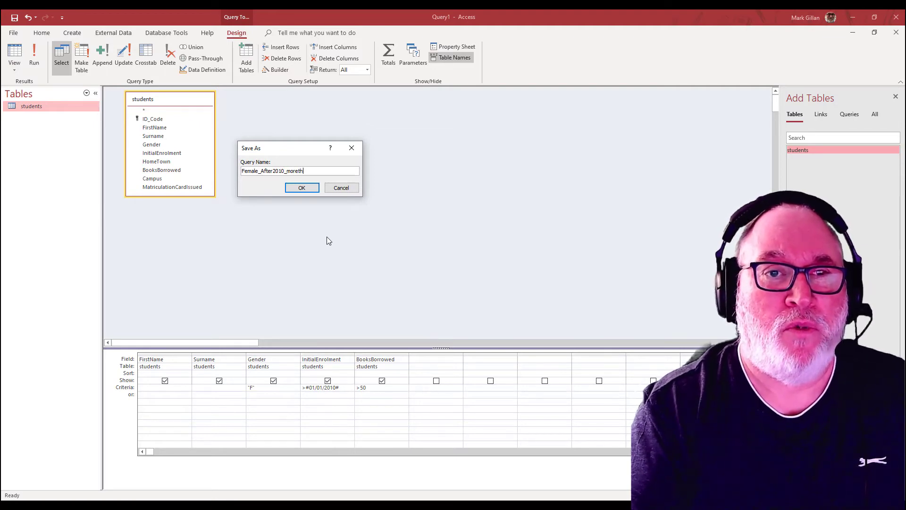
{"action": "type", "text": "an50books"}
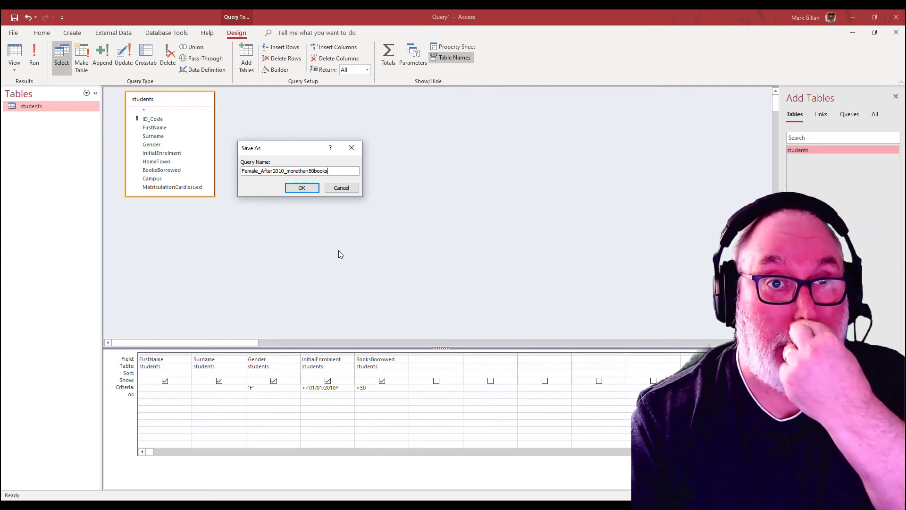
{"action": "left_click", "coordinate": [311, 189]}
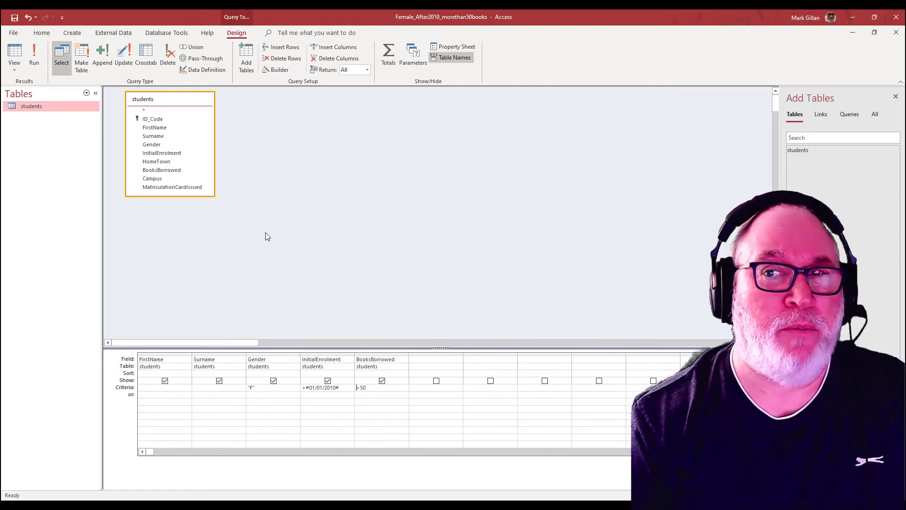
- Close the saved query and the students table, and list all Access objects in the navigation pane
{"action": "left_click", "coordinate": [895, 96]}
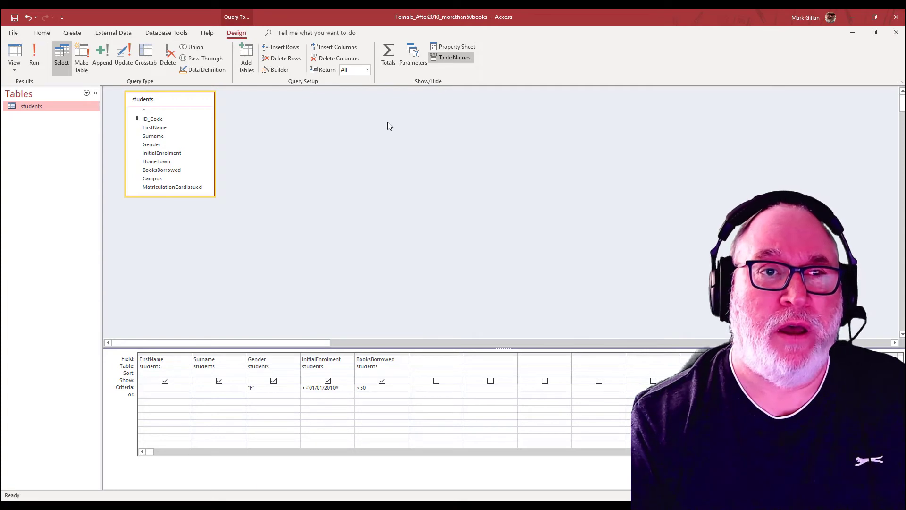
{"action": "left_click", "coordinate": [896, 32]}
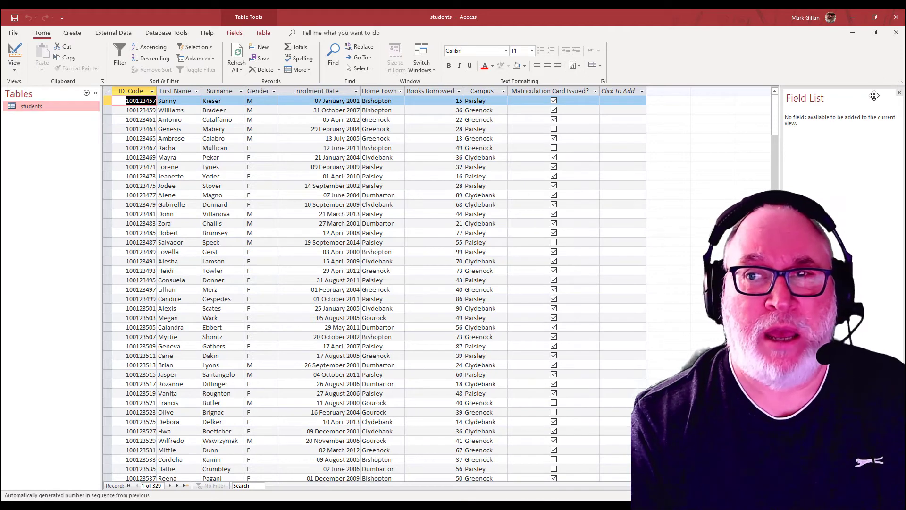
{"action": "left_click", "coordinate": [893, 34]}
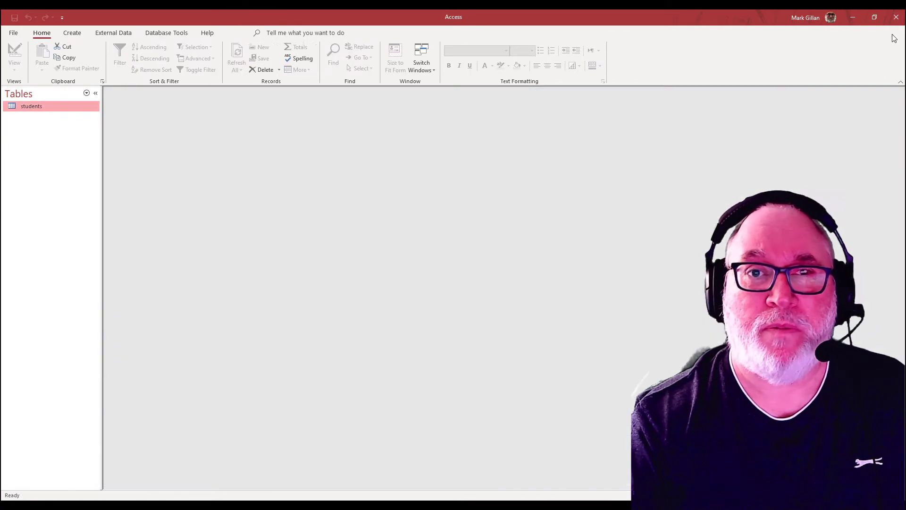
{"action": "left_click", "coordinate": [87, 93]}
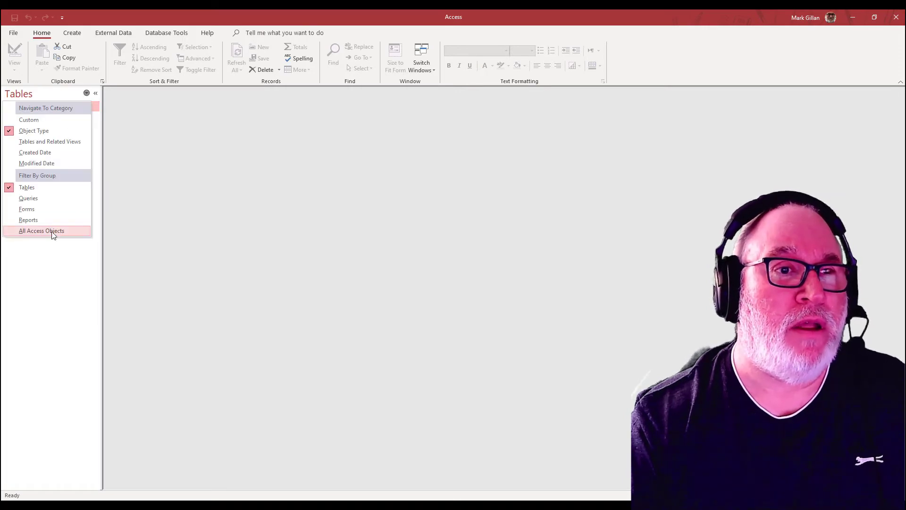
{"action": "left_click", "coordinate": [51, 234]}
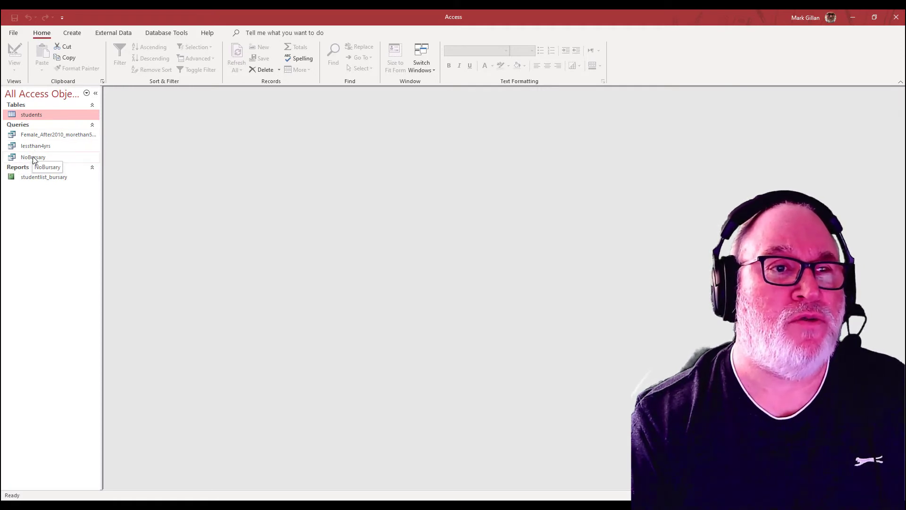
- Delete the NoBursary query and the studentlist_bursary report from the database
{"action": "right_click", "coordinate": [34, 160]}
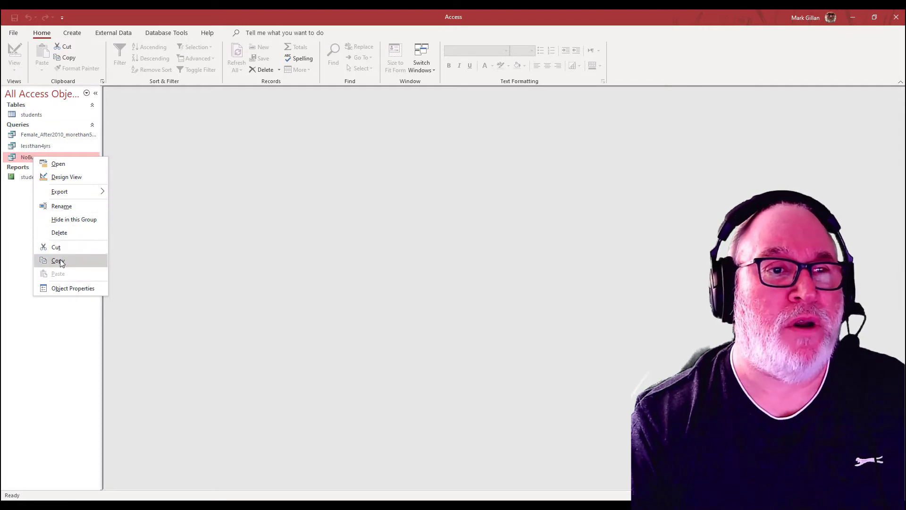
{"action": "left_click", "coordinate": [68, 233]}
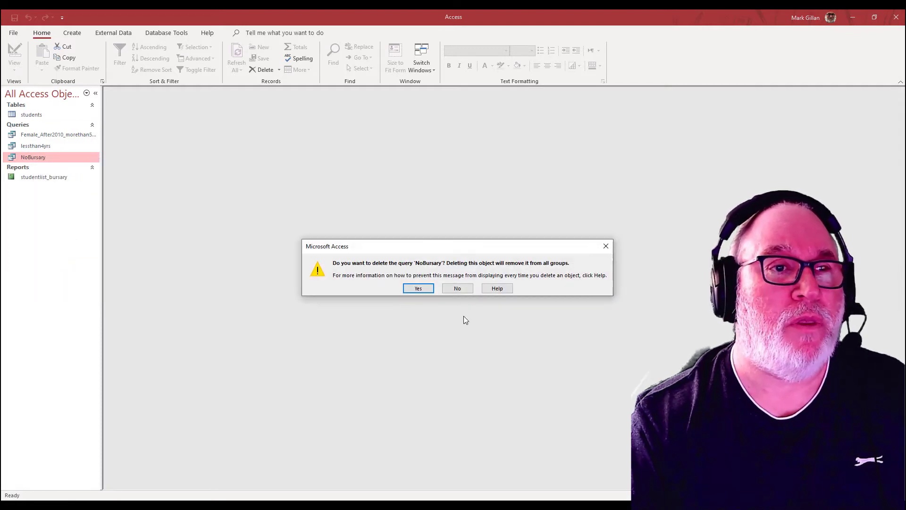
{"action": "left_click", "coordinate": [417, 289]}
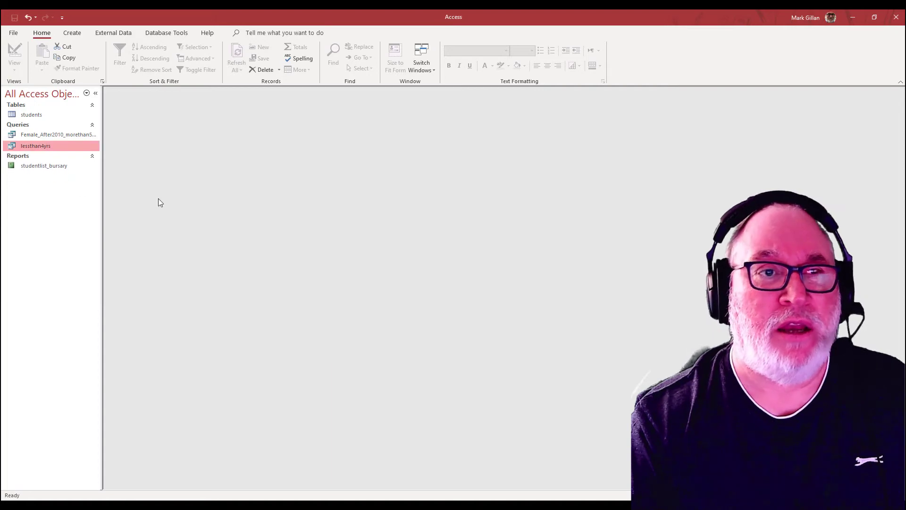
{"action": "right_click", "coordinate": [37, 168]}
{"action": "left_click", "coordinate": [71, 254]}
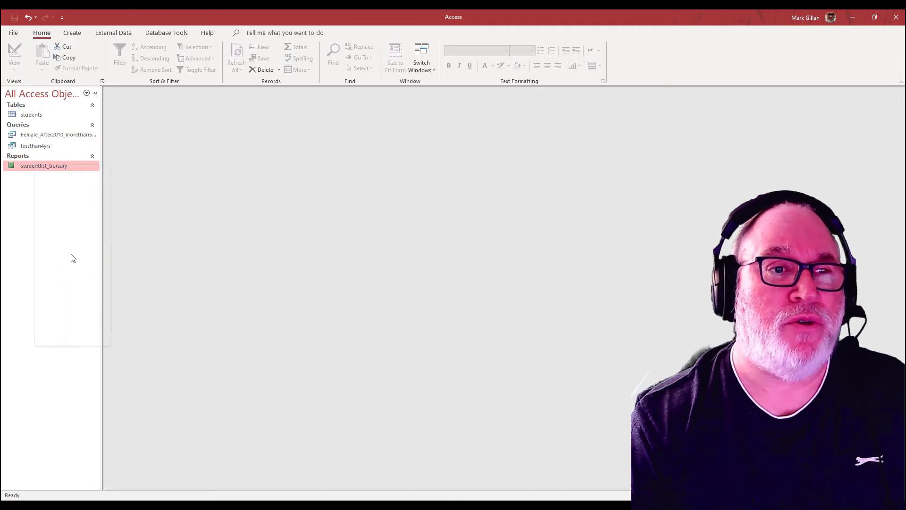
{"action": "left_click", "coordinate": [437, 288]}
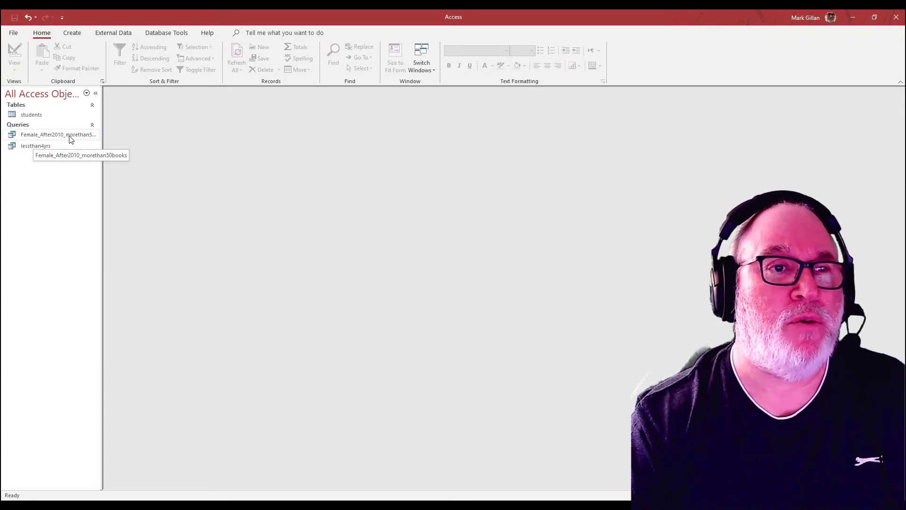
- Open the Female_After2010_morethan50books query in Design view and change its Gender criterion to M
{"action": "left_click", "coordinate": [41, 137]}
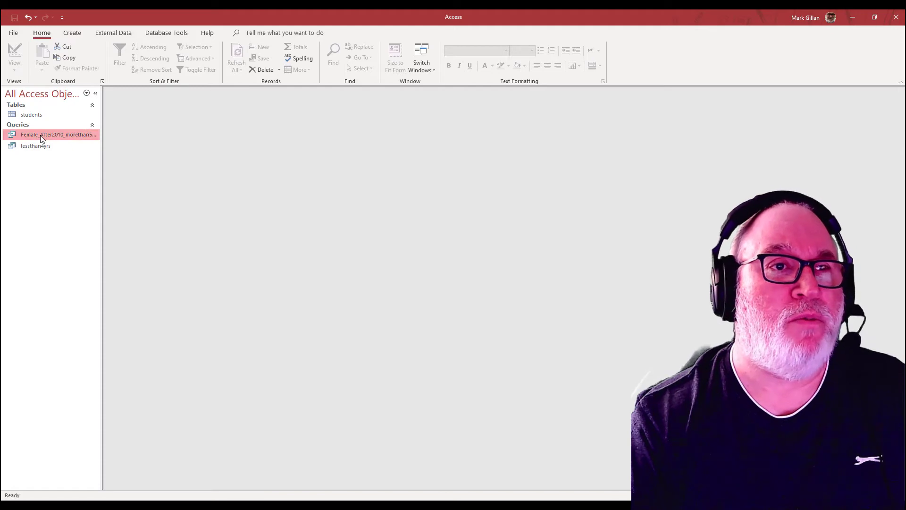
{"action": "double_click", "coordinate": [13, 137]}
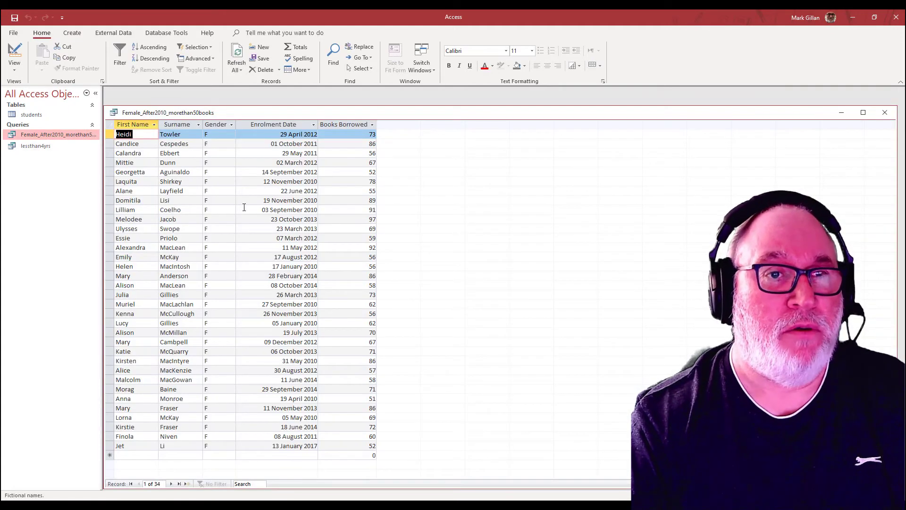
{"action": "left_click", "coordinate": [15, 51]}
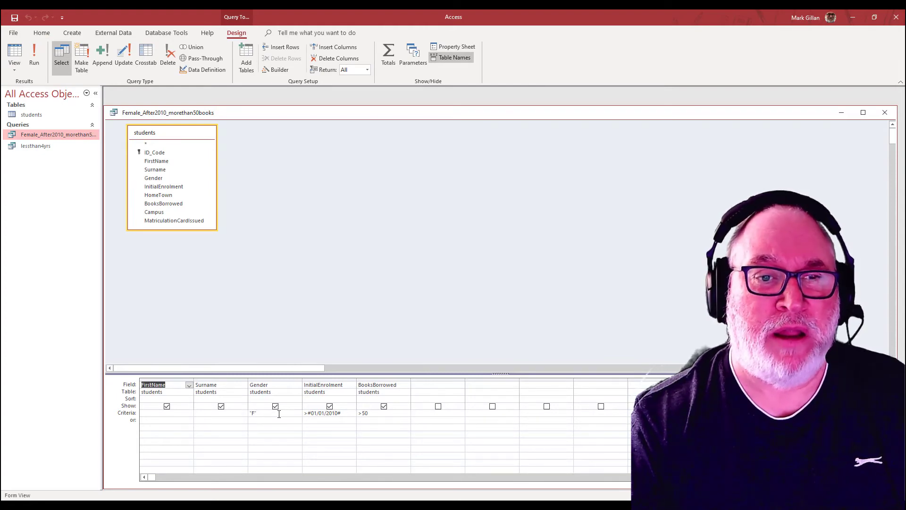
{"action": "left_click", "coordinate": [254, 414]}
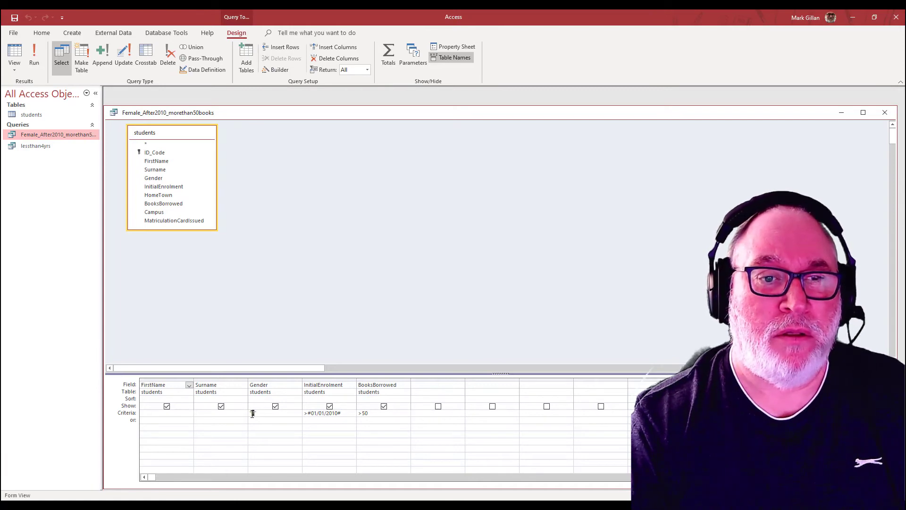
{"action": "type", "text": "M"}
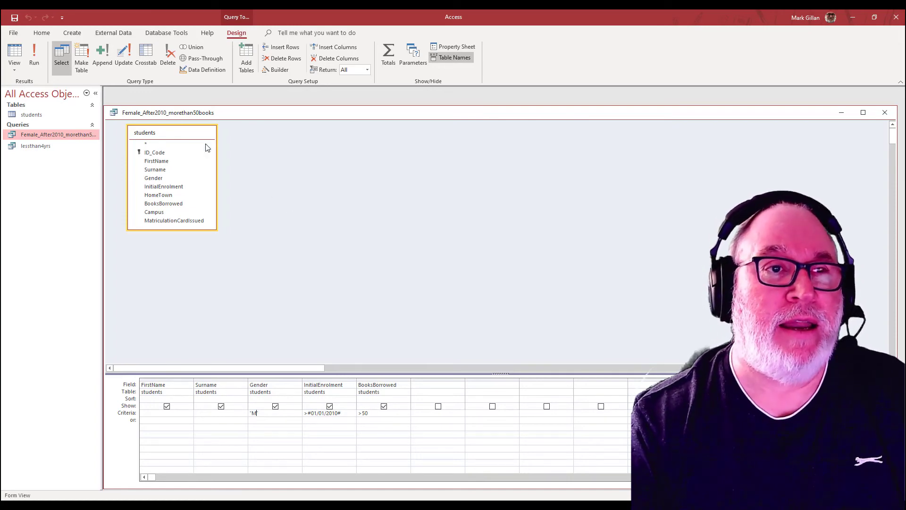
- Save the modified query as a new query named Male_After2010_morethan50books and view its results
{"action": "left_click", "coordinate": [14, 35]}
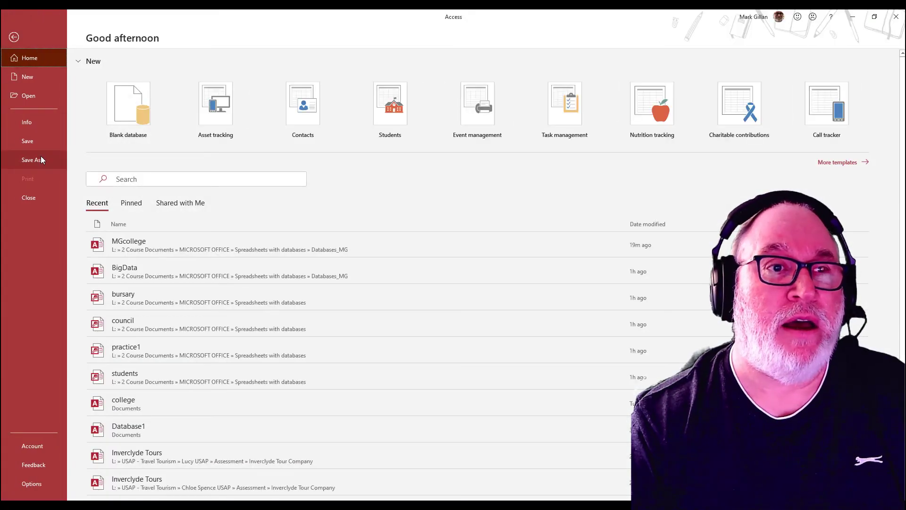
{"action": "left_click", "coordinate": [41, 157]}
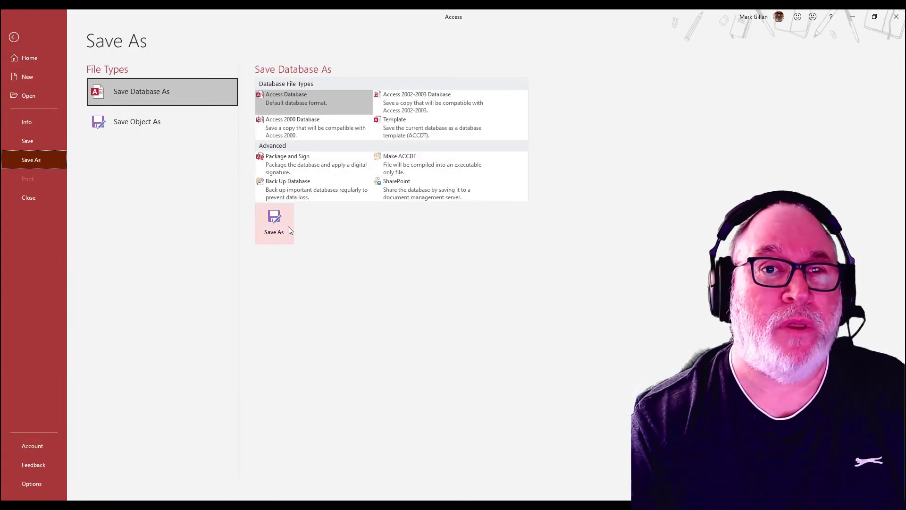
{"action": "left_click", "coordinate": [173, 120]}
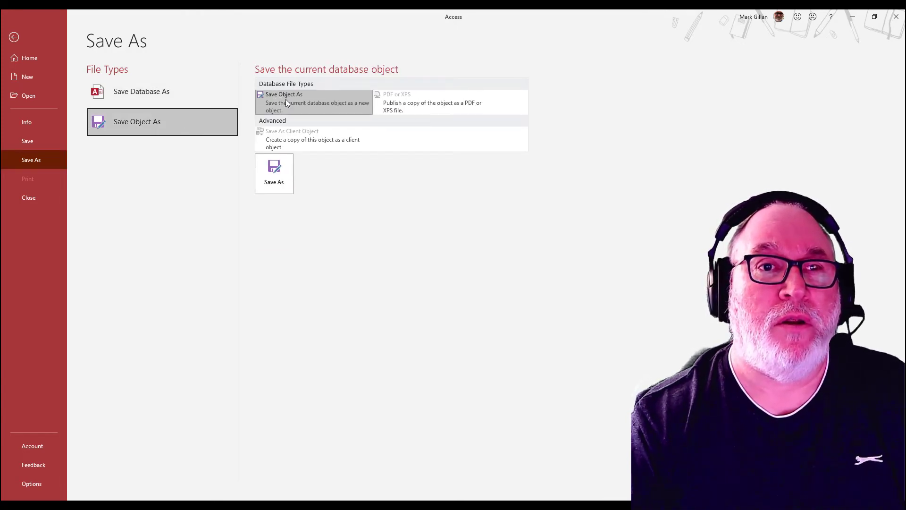
{"action": "left_click", "coordinate": [272, 183]}
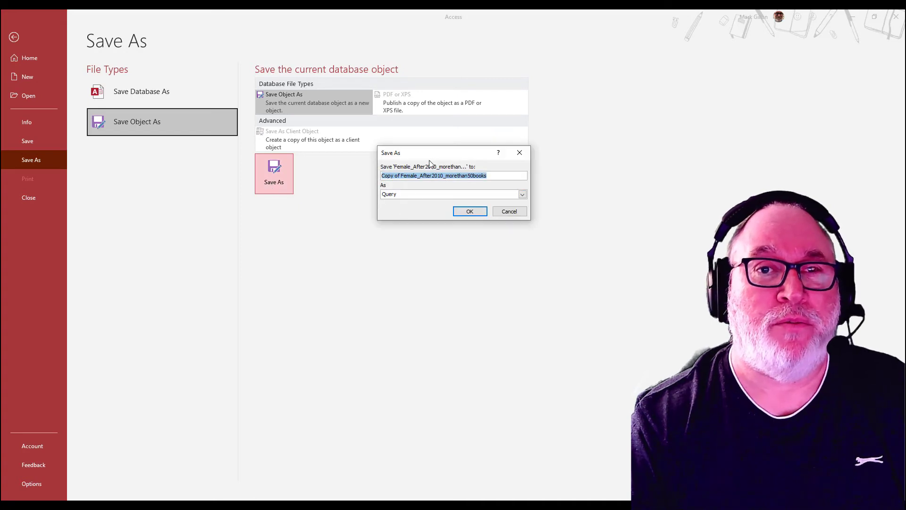
{"action": "left_click_drag", "start_coordinate": [429, 152], "coordinate": [150, 241]}
{"action": "left_click", "coordinate": [195, 245]}
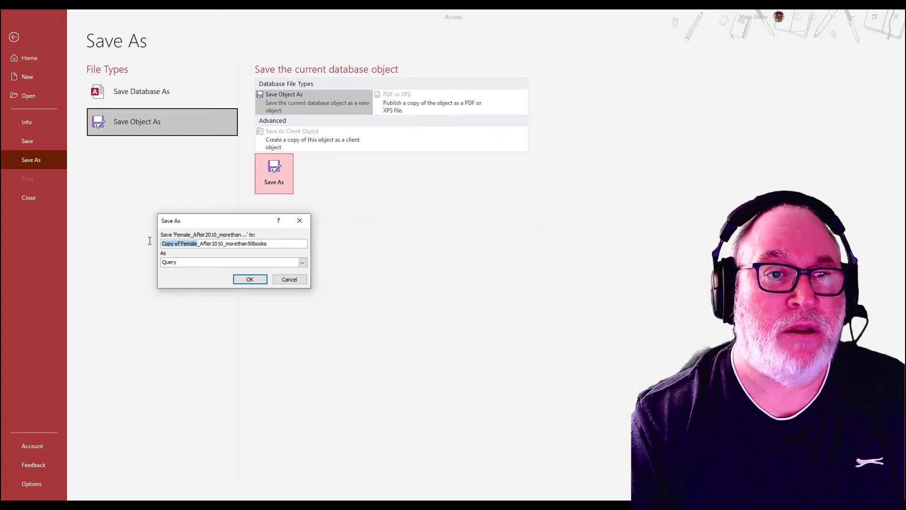
{"action": "type", "text": "Ma"}
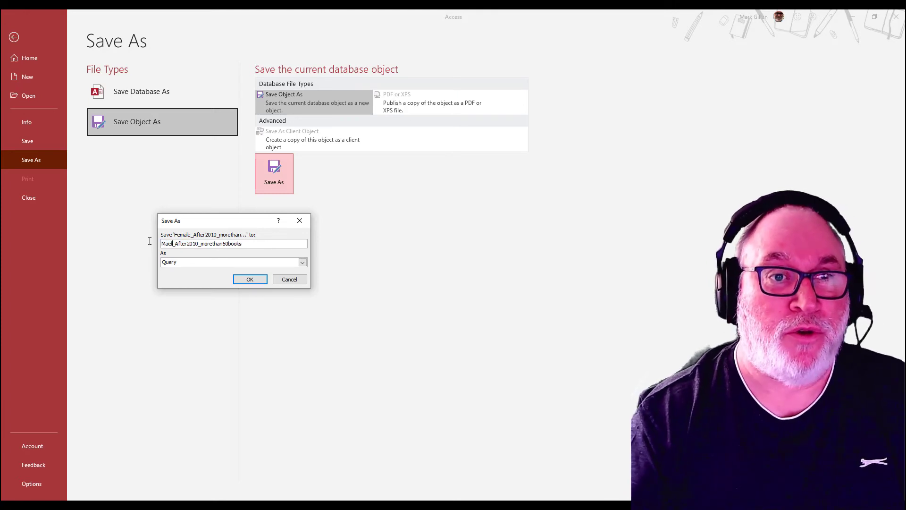
{"action": "type", "text": "le"}
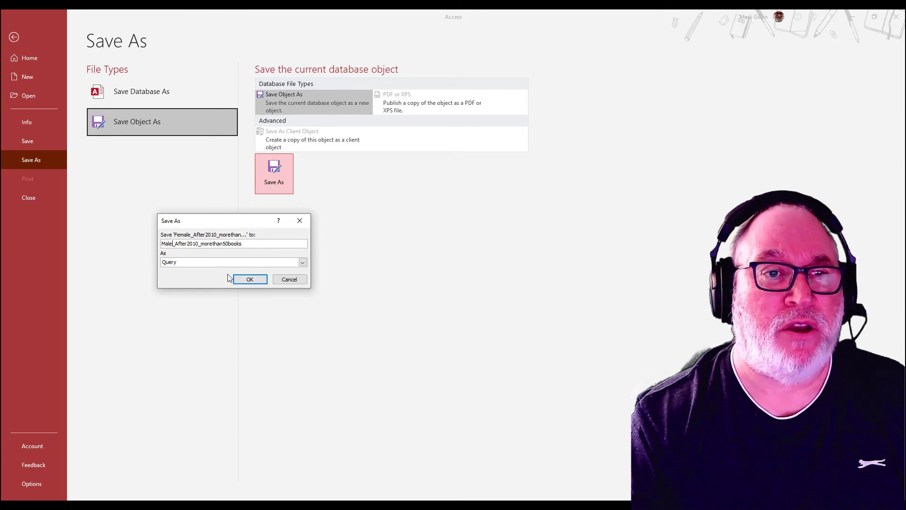
{"action": "left_click", "coordinate": [250, 281]}
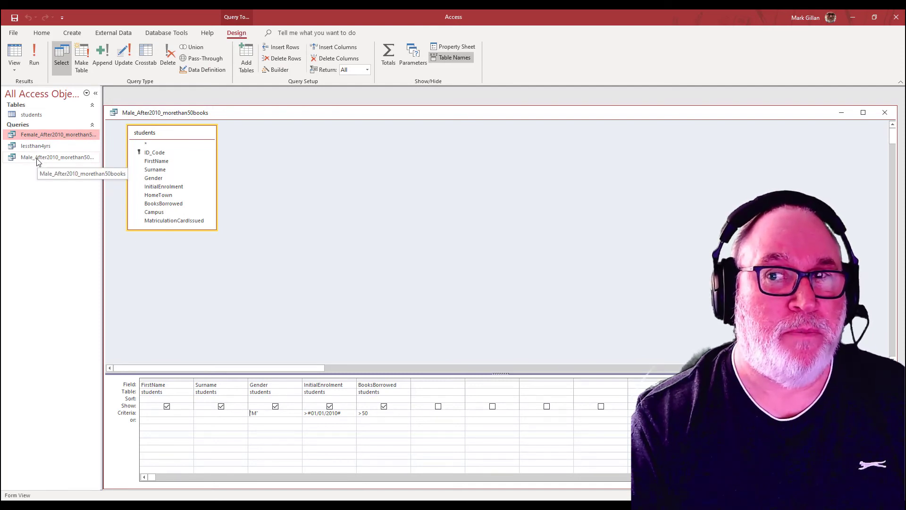
{"action": "left_click", "coordinate": [14, 53]}
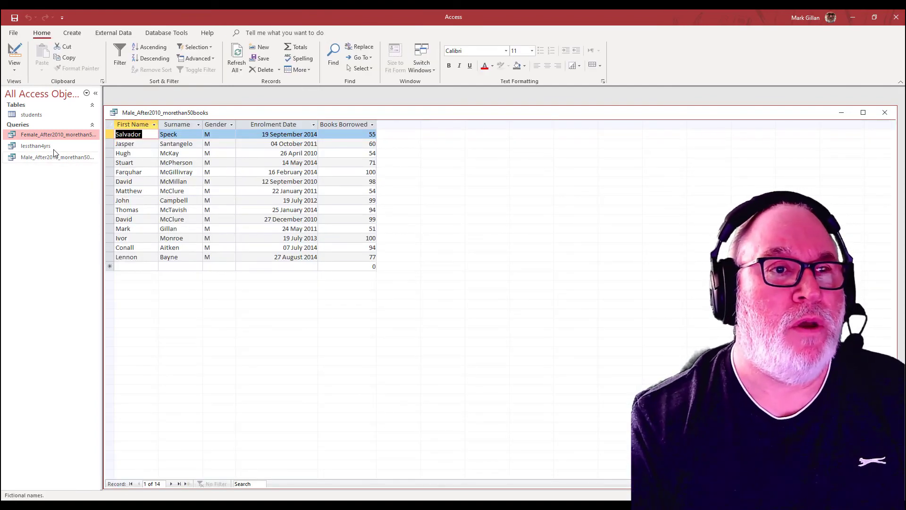
{"action": "left_click", "coordinate": [31, 158]}
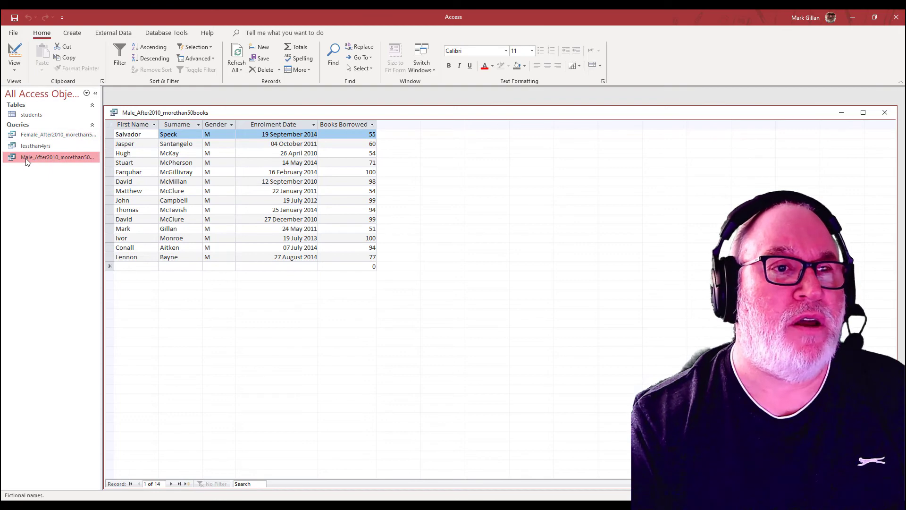
- Hide the Gender field from the output of the Male_After2010_morethan50books query, keeping its criterion
{"action": "left_click", "coordinate": [14, 51]}
{"action": "left_click", "coordinate": [250, 414]}
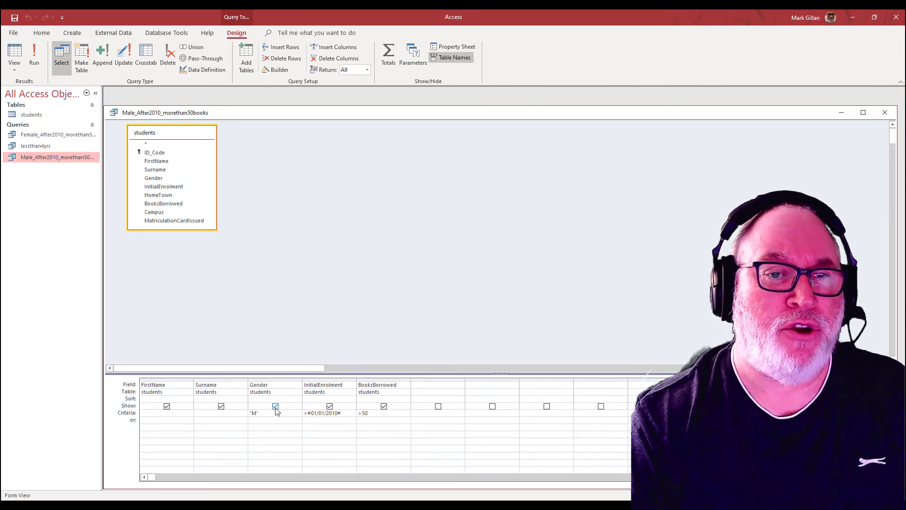
{"action": "left_click", "coordinate": [275, 406]}
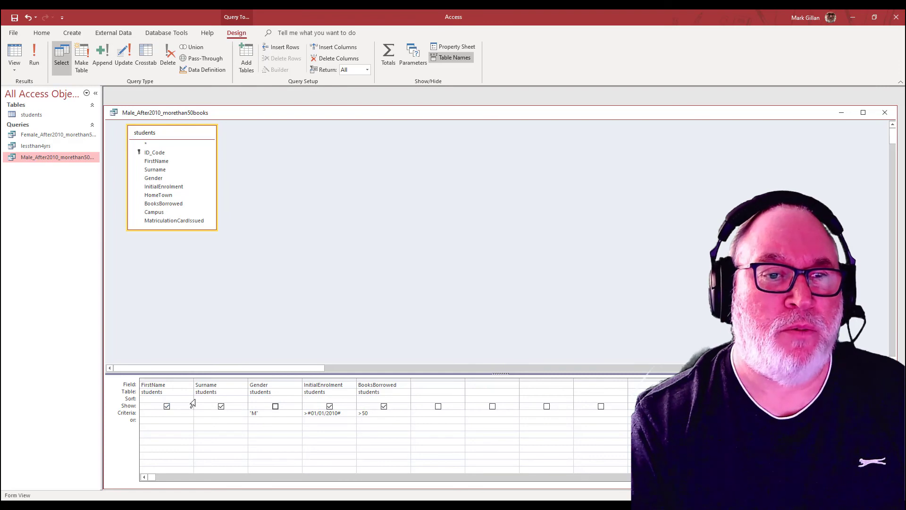
- Sort the male students query by Surname in ascending order, save it and view the results
{"action": "left_click", "coordinate": [231, 400]}
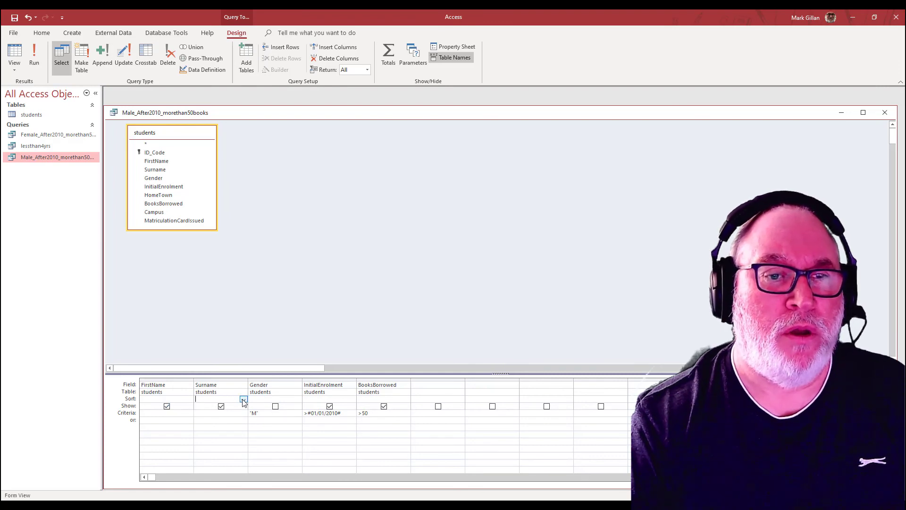
{"action": "left_click", "coordinate": [243, 399]}
{"action": "left_click", "coordinate": [214, 407]}
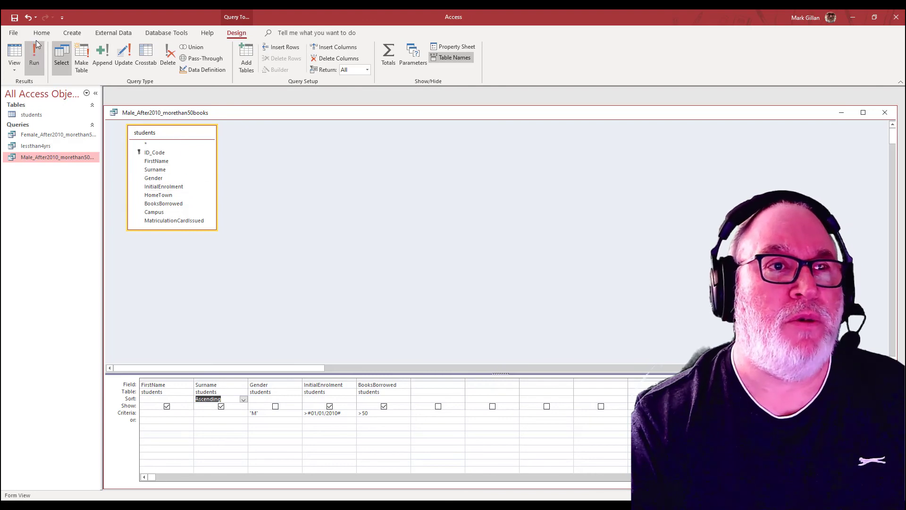
{"action": "left_click", "coordinate": [15, 19]}
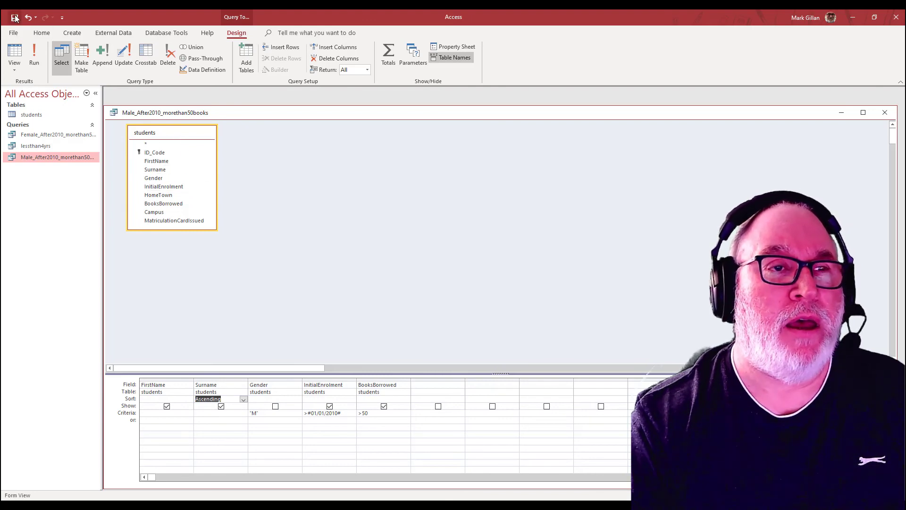
{"action": "left_click", "coordinate": [14, 52]}
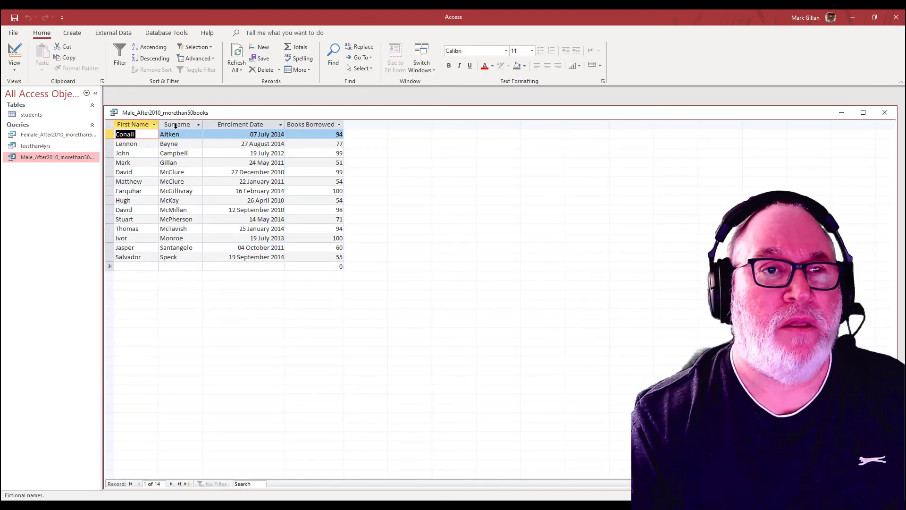